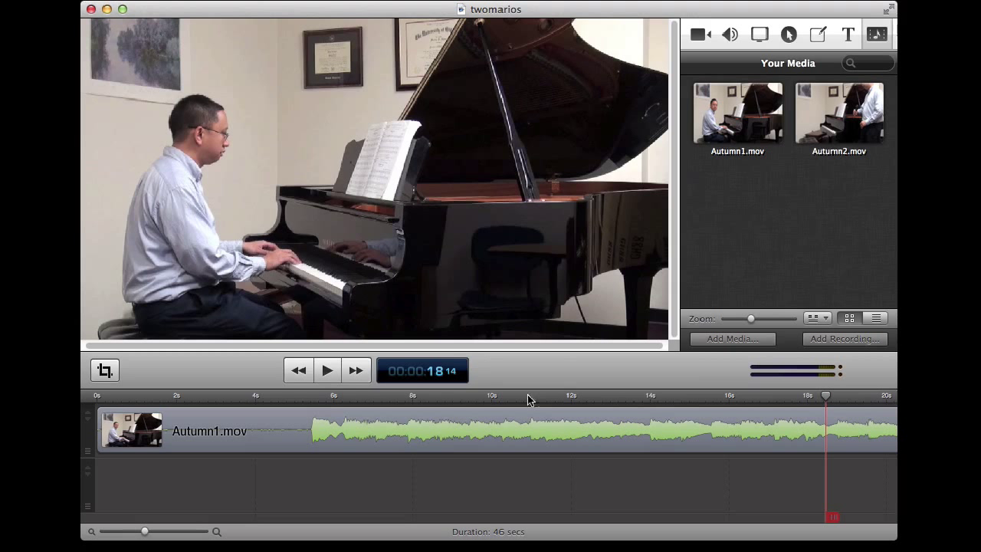
Step: Preview the Autumn2.mov clip from the media library, from about 6 seconds to 20 seconds, and close the preview
{"action": "left_click", "coordinate": [840, 121]}
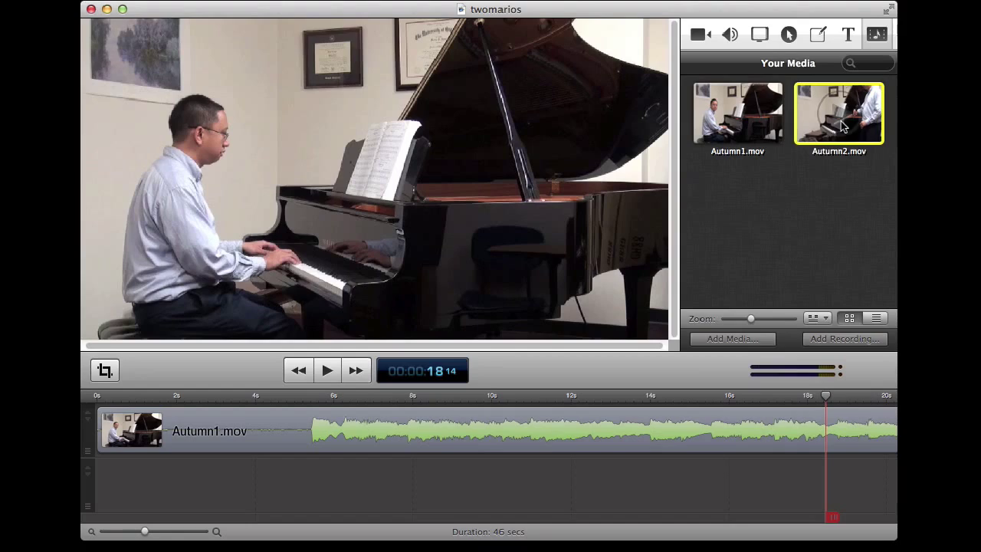
{"action": "left_click", "coordinate": [841, 115]}
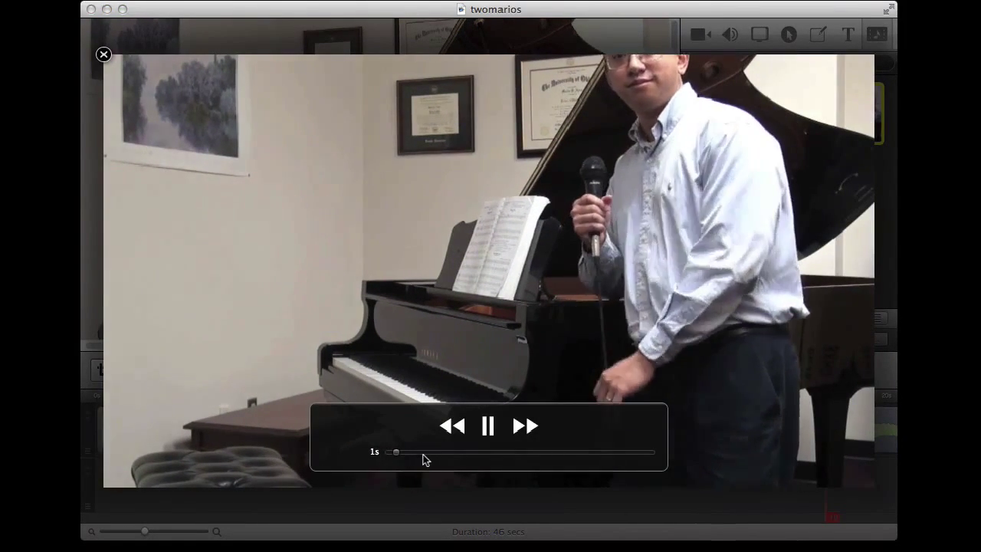
{"action": "left_click", "coordinate": [426, 453]}
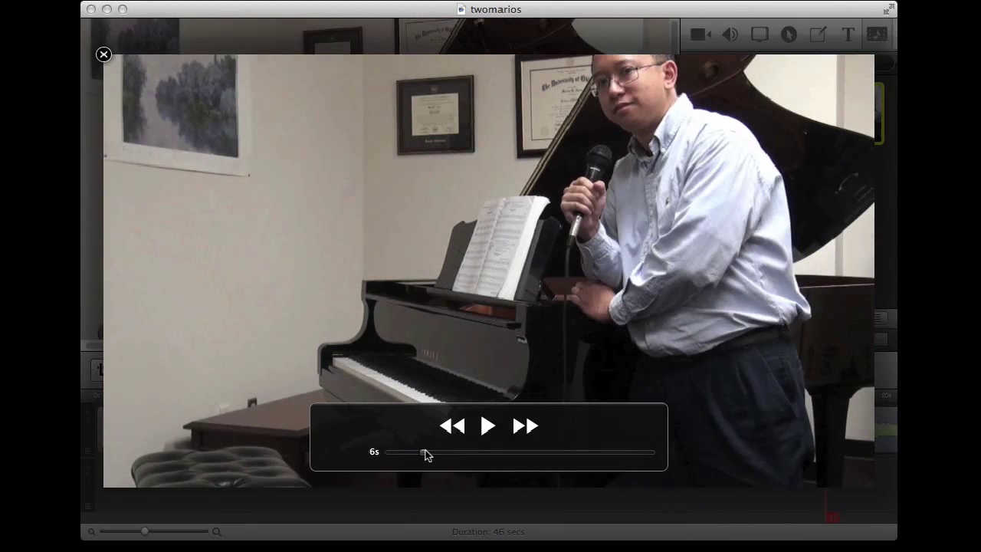
{"action": "left_click", "coordinate": [488, 427]}
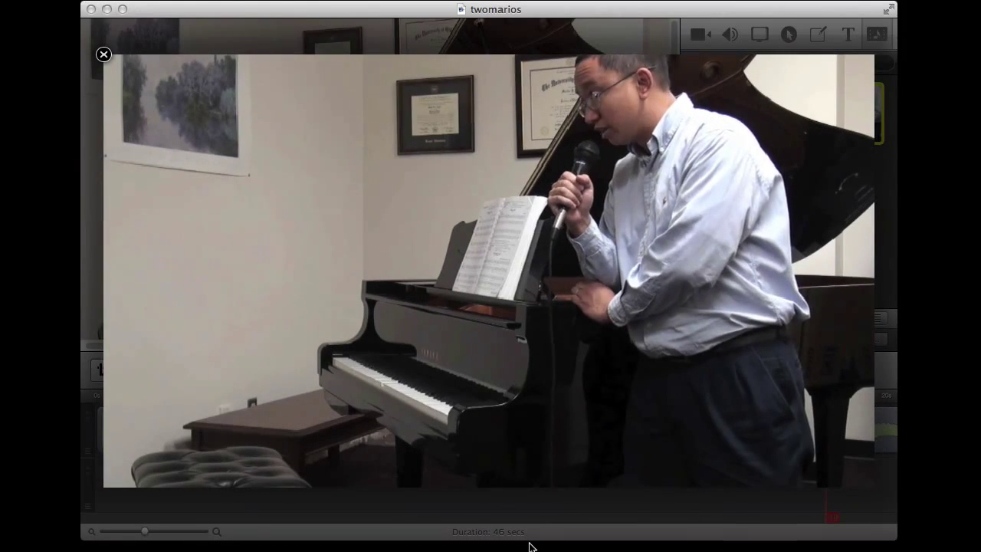
{"action": "key", "text": "space"}
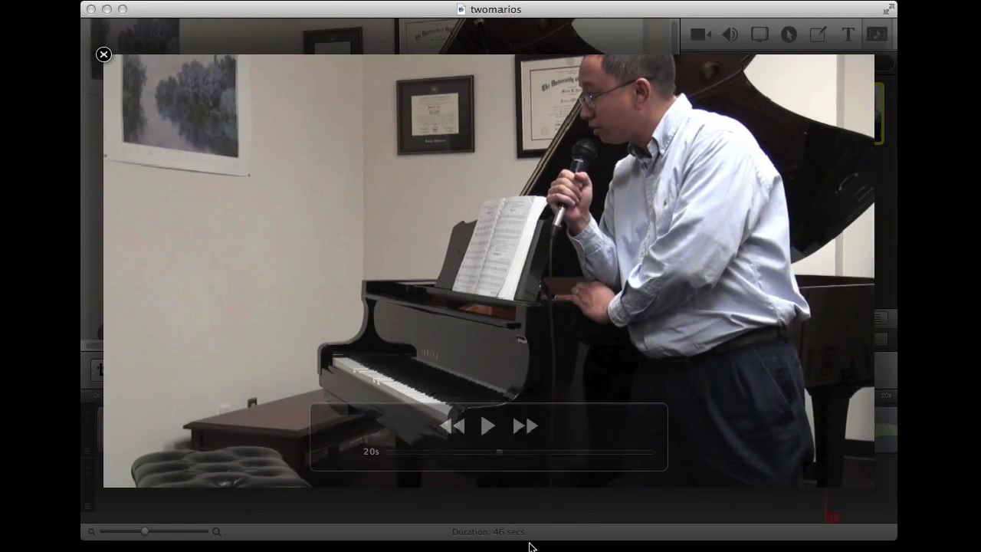
{"action": "left_click", "coordinate": [103, 55]}
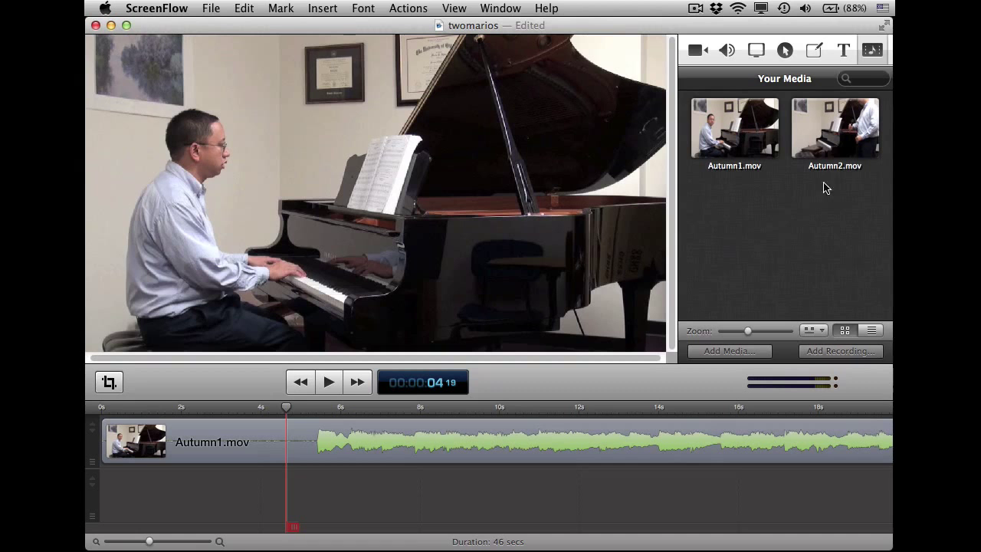
Step: Add Autumn2.mov to the track below Autumn1.mov, starting at about 3 seconds
{"action": "left_click", "coordinate": [824, 136]}
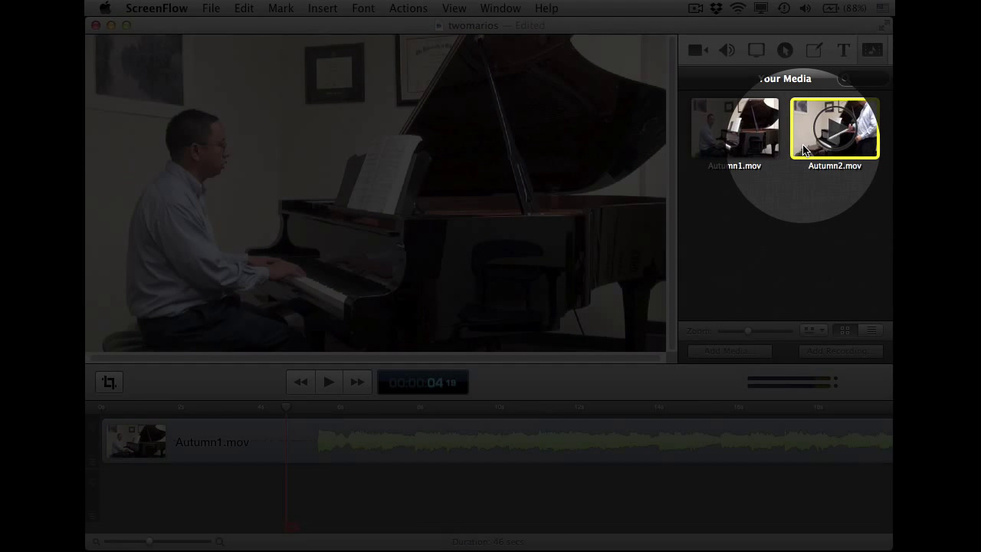
{"action": "left_click_drag", "start_coordinate": [803, 150], "coordinate": [470, 499]}
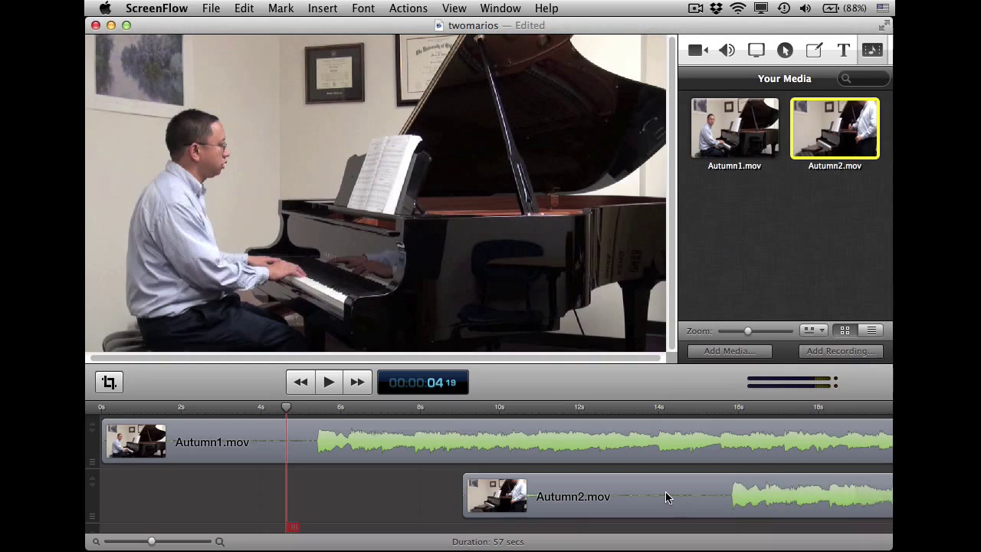
{"action": "left_click_drag", "start_coordinate": [656, 495], "coordinate": [414, 481]}
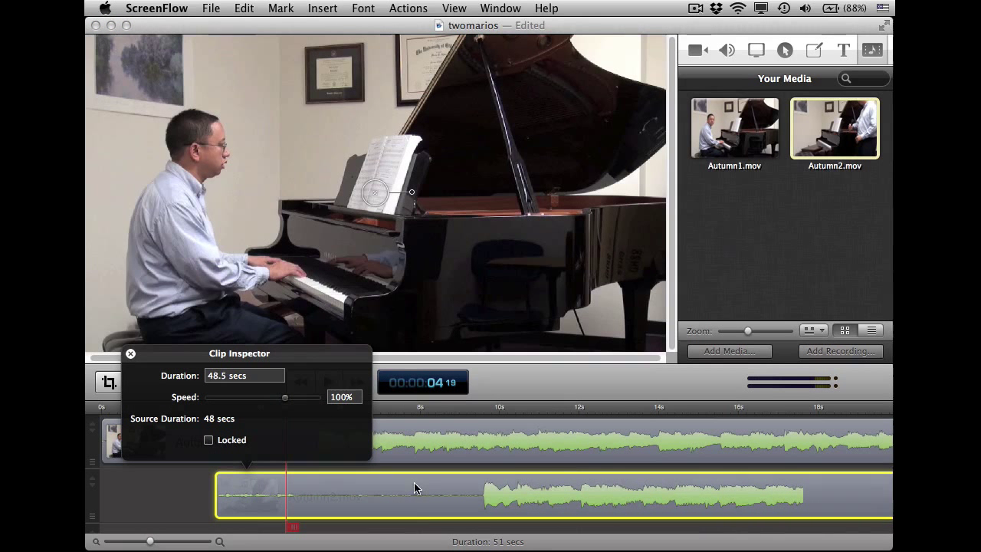
{"action": "left_click", "coordinate": [130, 353]}
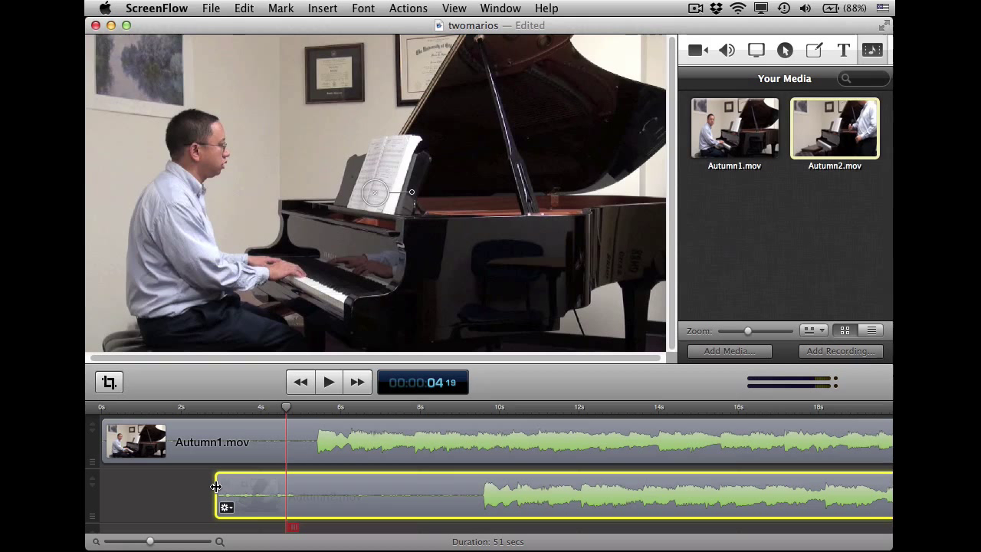
Step: Trim about 4 seconds off the start of Autumn2.mov and slide the clip so its audio waveform lines up with Autumn1.mov's
{"action": "left_click_drag", "start_coordinate": [215, 487], "coordinate": [386, 487]}
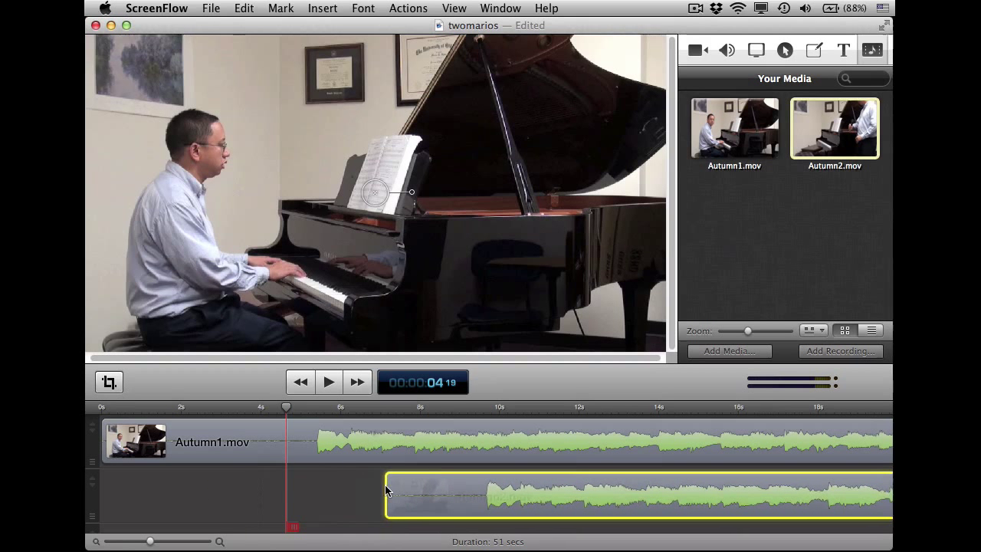
{"action": "left_click_drag", "start_coordinate": [552, 478], "coordinate": [384, 477]}
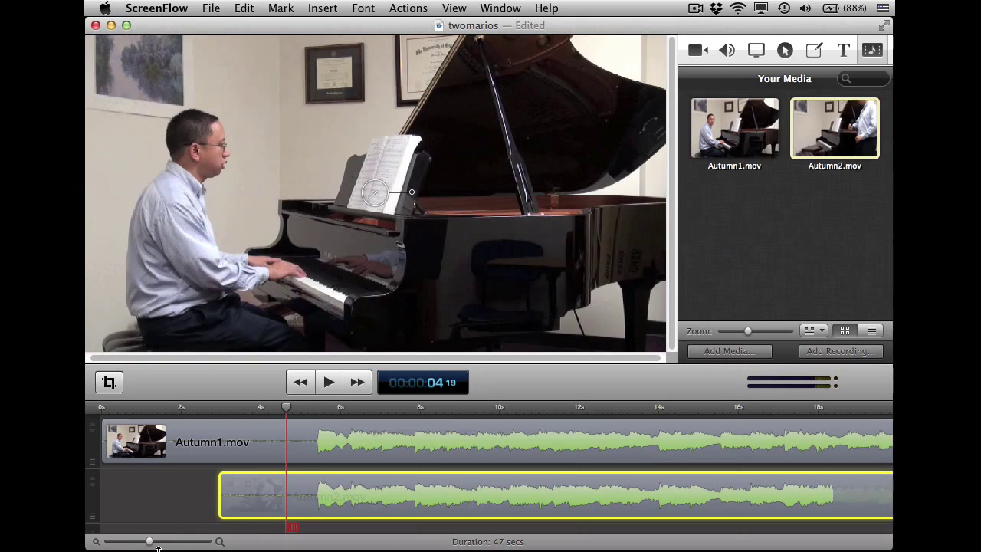
{"action": "left_click_drag", "start_coordinate": [150, 541], "coordinate": [164, 541]}
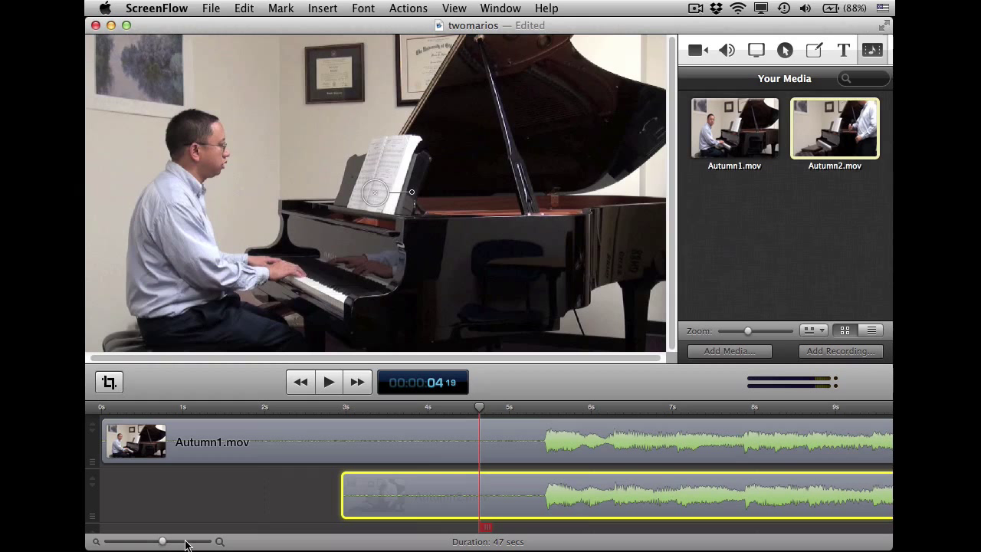
{"action": "left_click", "coordinate": [184, 541]}
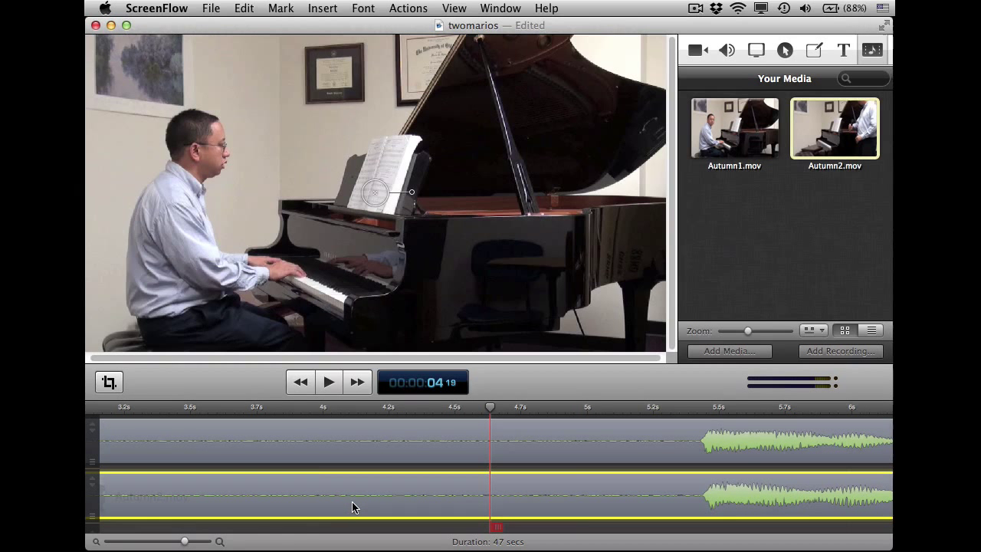
{"action": "left_click_drag", "start_coordinate": [192, 541], "coordinate": [122, 541]}
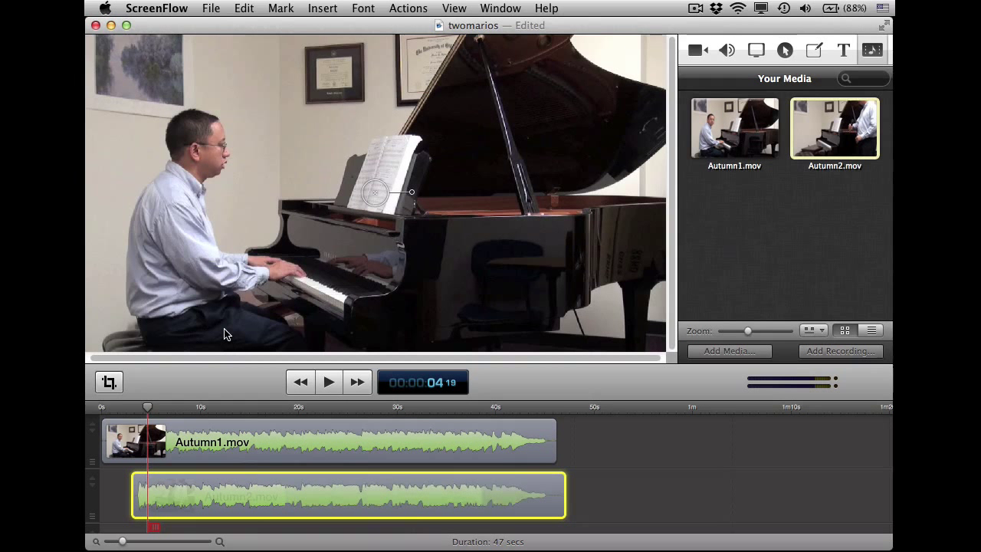
Step: Delete the Autumn1.mov clip from the upper track to show the clip beneath, and undo the deletion
{"action": "left_click", "coordinate": [297, 460]}
{"action": "left_click", "coordinate": [299, 486]}
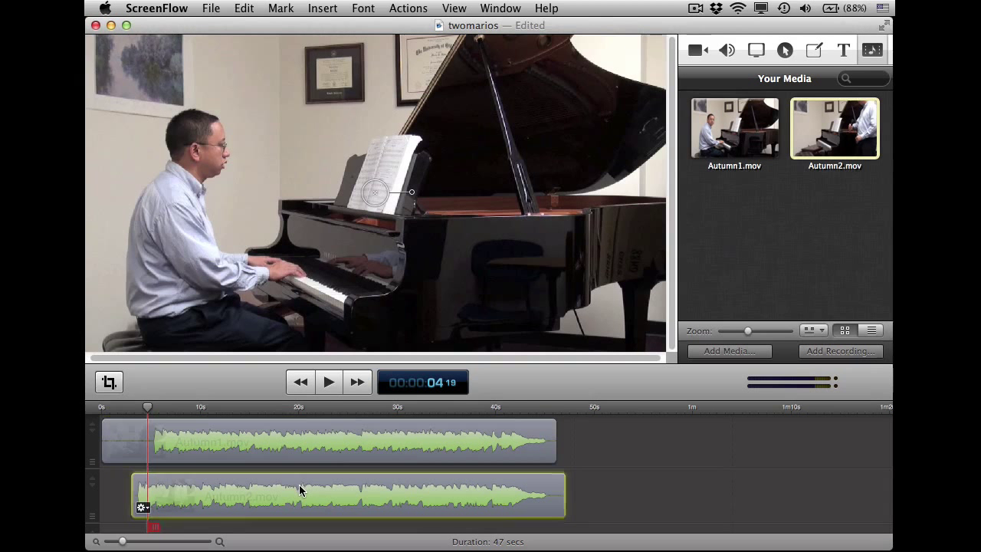
{"action": "left_click", "coordinate": [227, 449]}
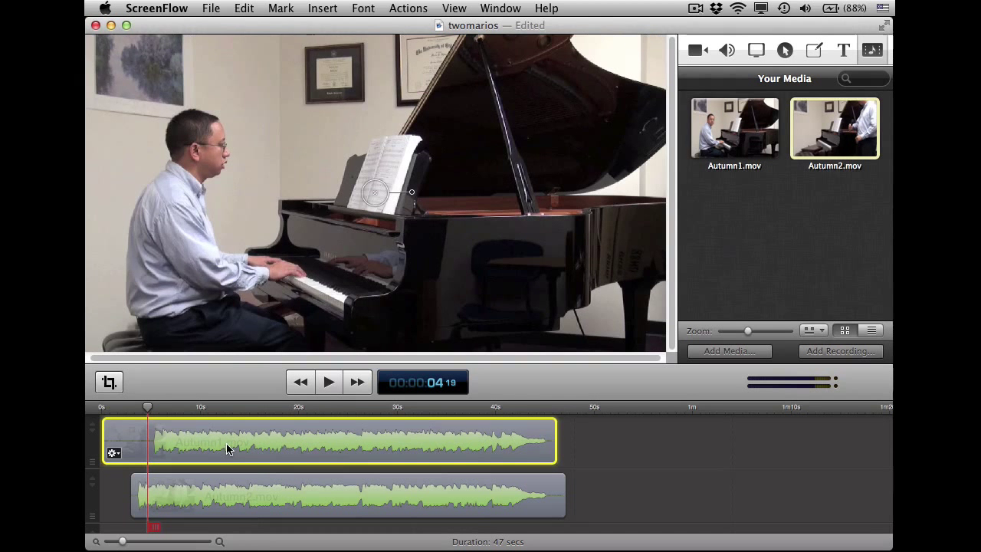
{"action": "key", "text": "Delete"}
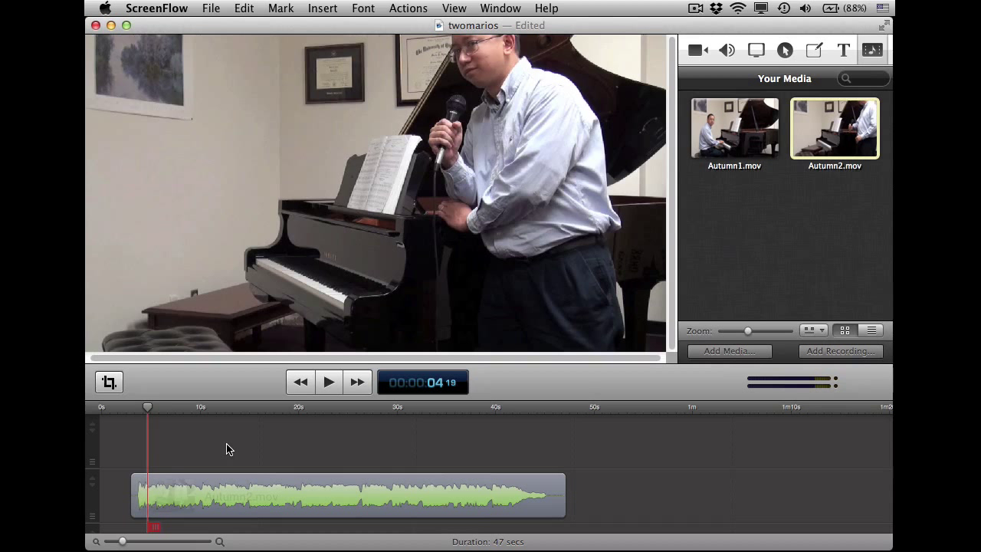
{"action": "key", "text": "super+z"}
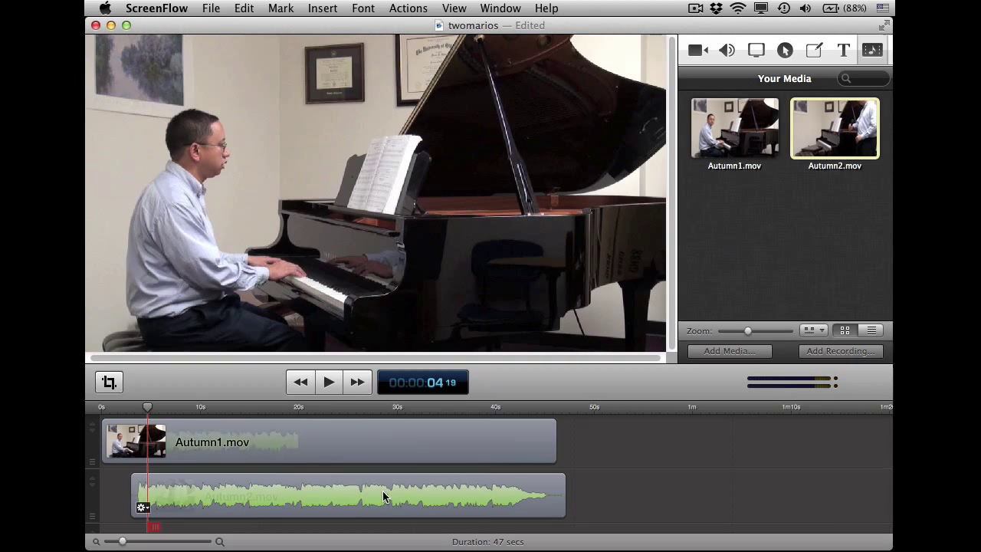
Step: Crop the right side of the Autumn1.mov clip inward to the sheet music, exposing the singer in the clip beneath
{"action": "left_click", "coordinate": [412, 173]}
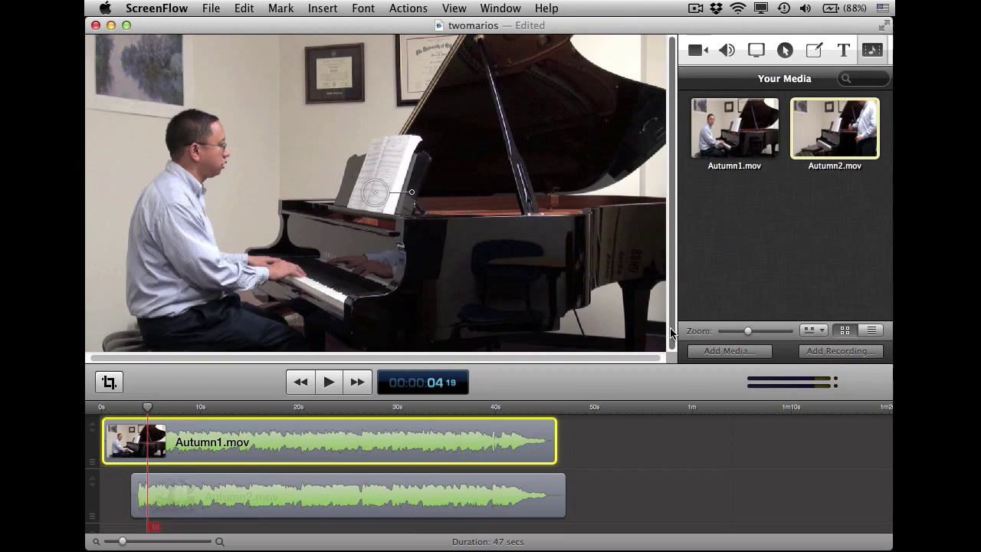
{"action": "left_click_drag", "start_coordinate": [882, 544], "coordinate": [894, 551]}
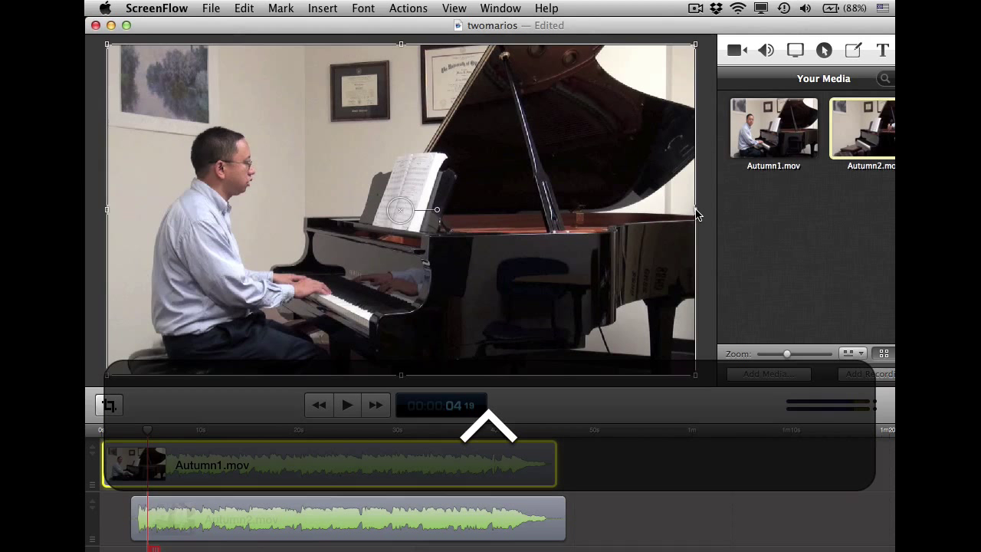
{"action": "left_click_drag", "start_coordinate": [696, 214], "coordinate": [433, 227]}
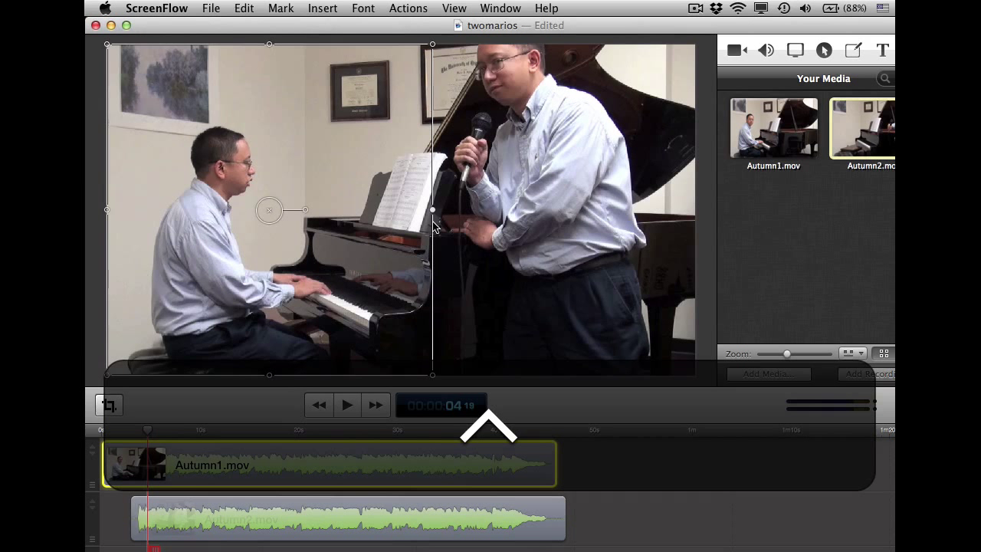
{"action": "left_click", "coordinate": [711, 188]}
{"action": "left_click", "coordinate": [706, 185]}
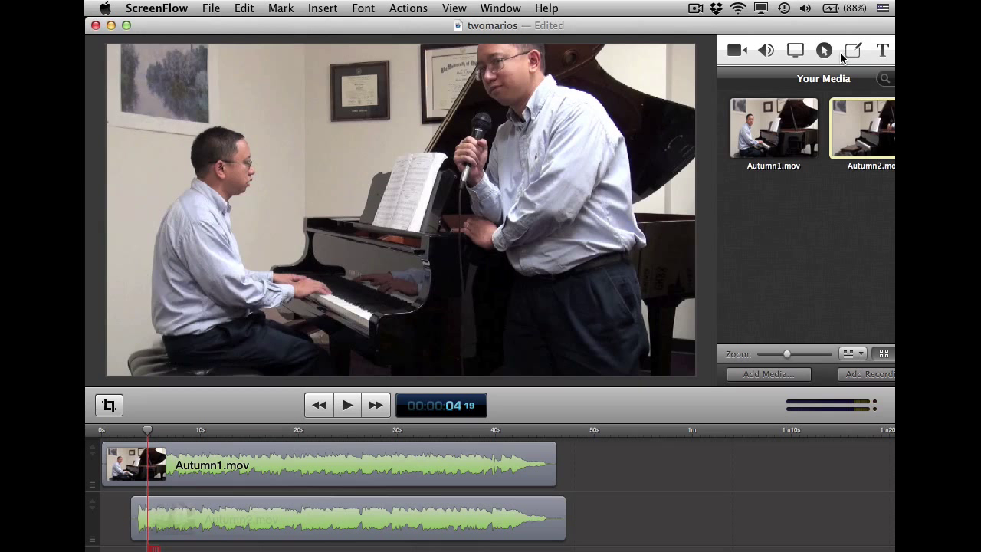
Step: Set the brightness of the Autumn2.mov clip to 107% in its color controls
{"action": "left_click", "coordinate": [732, 52]}
{"action": "left_click", "coordinate": [600, 136]}
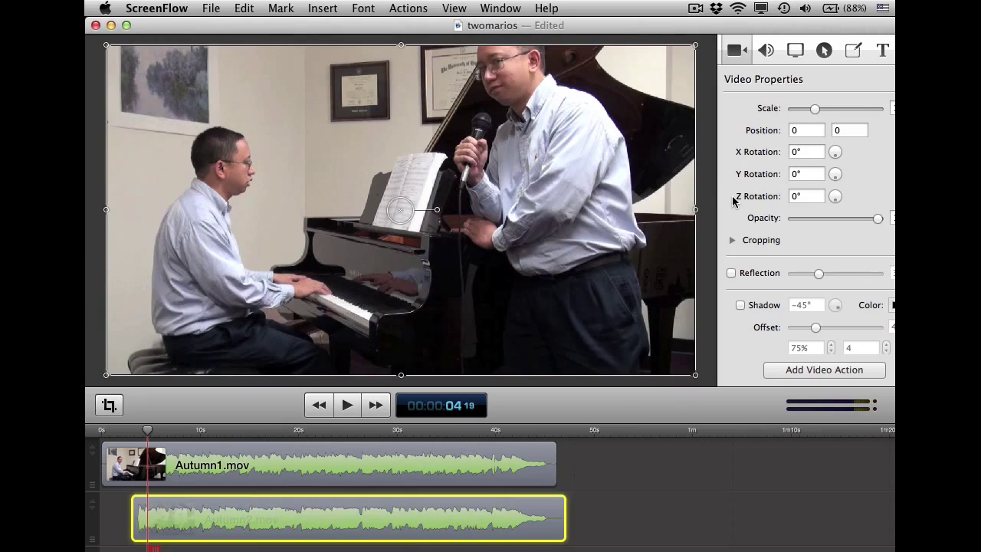
{"action": "scroll", "coordinate": [860, 253], "scroll_direction": "down", "scroll_amount": 3}
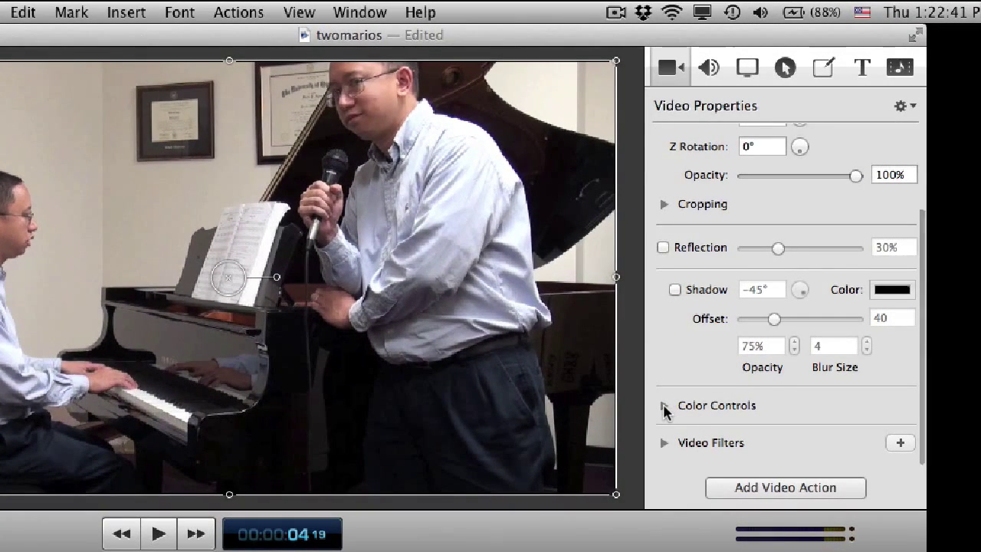
{"action": "left_click", "coordinate": [664, 406]}
{"action": "scroll", "coordinate": [796, 398], "scroll_direction": "down", "scroll_amount": 2}
{"action": "scroll", "coordinate": [796, 404], "scroll_direction": "down", "scroll_amount": 1}
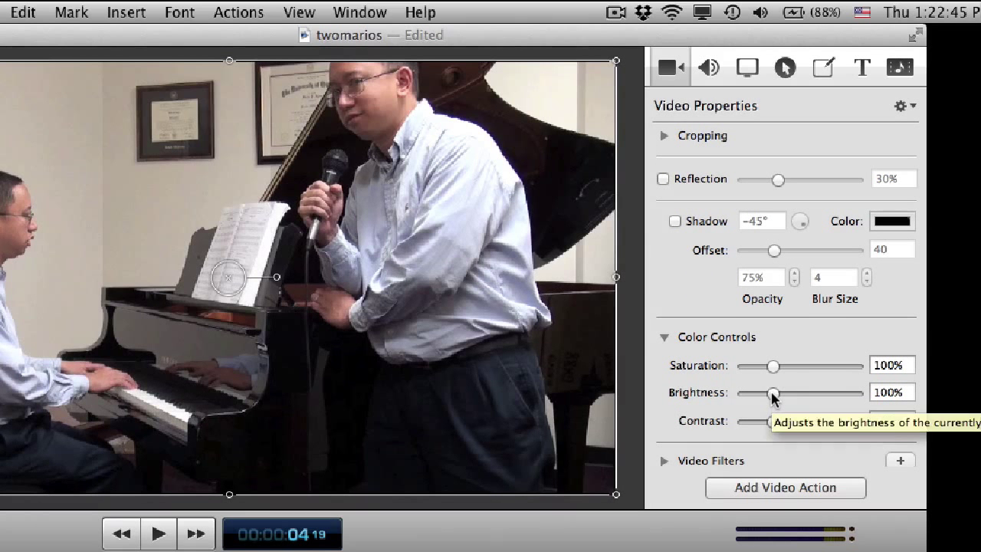
{"action": "mouse_move", "coordinate": [773, 395]}
{"action": "left_mouse_down"}
{"action": "mouse_move", "coordinate": [764, 396]}
{"action": "mouse_move", "coordinate": [774, 400]}
{"action": "left_mouse_up"}
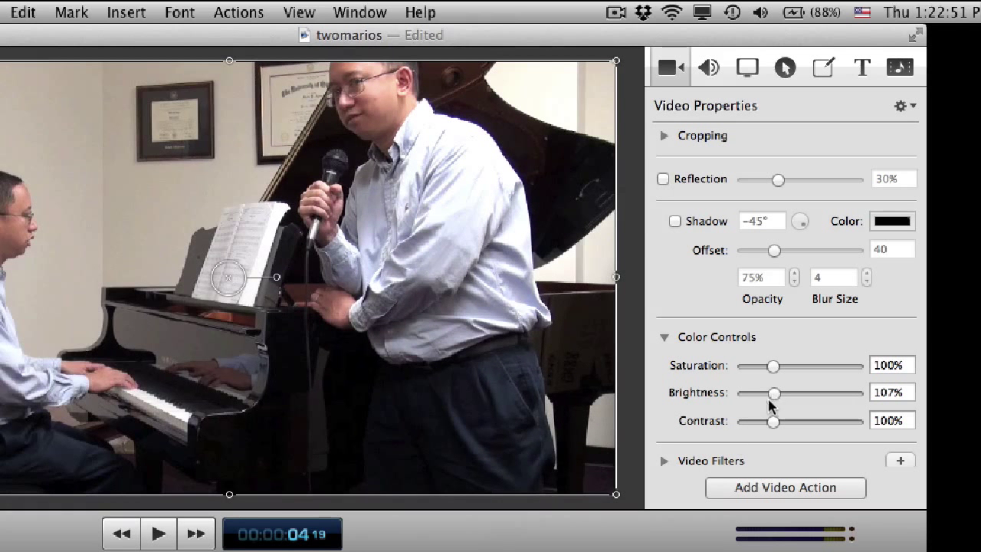
{"action": "left_click", "coordinate": [617, 551]}
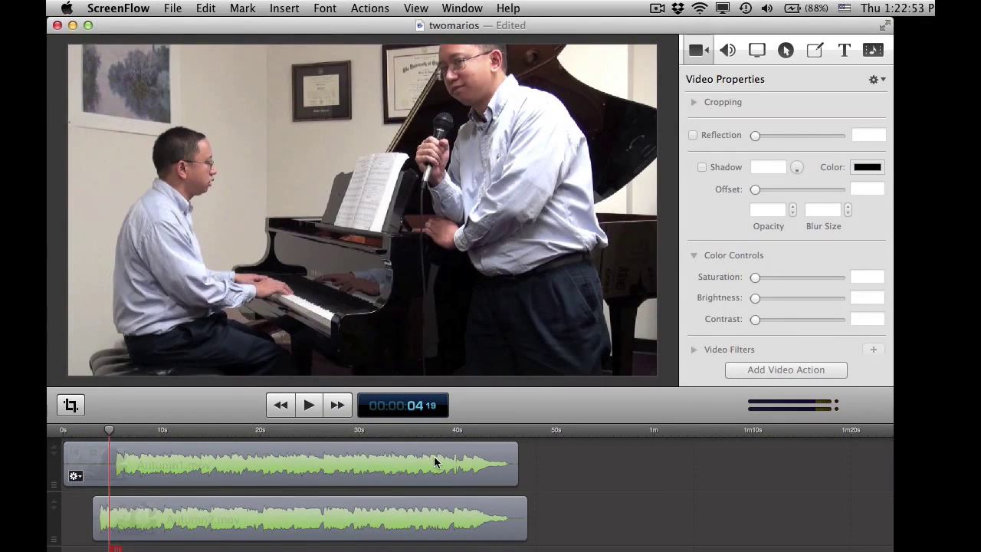
Step: Set the Autumn1.mov clip's volume to 0 and mute its audio
{"action": "left_click", "coordinate": [434, 462]}
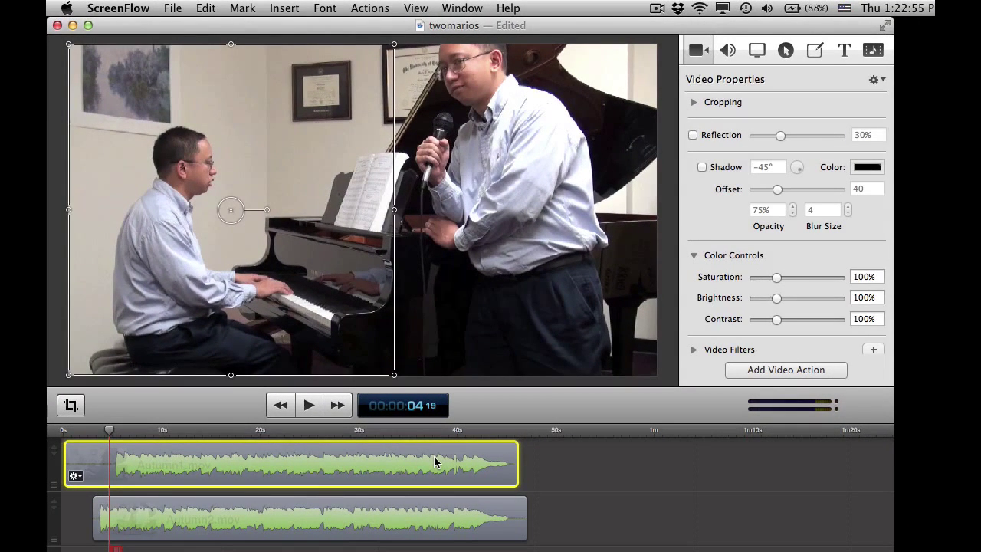
{"action": "left_click", "coordinate": [732, 50]}
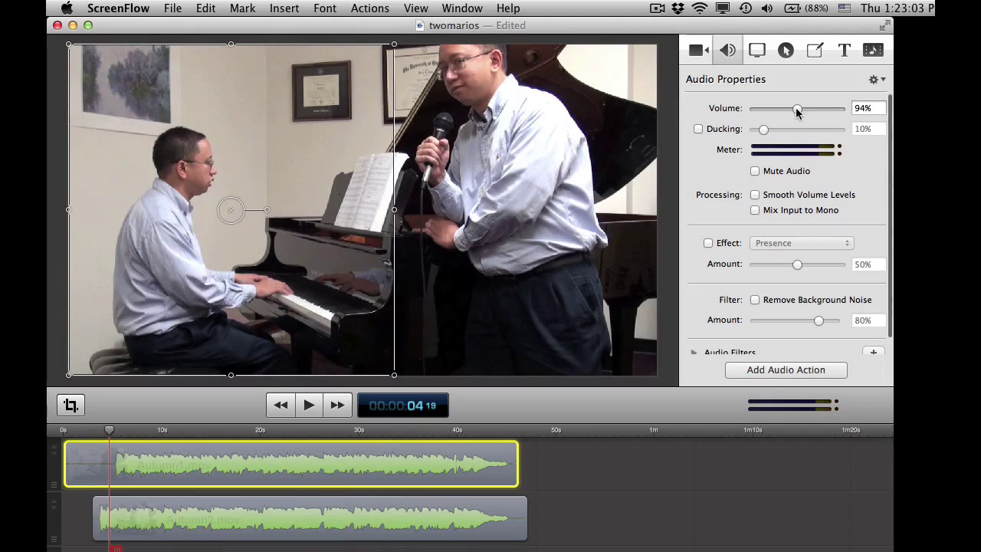
{"action": "left_click", "coordinate": [668, 89]}
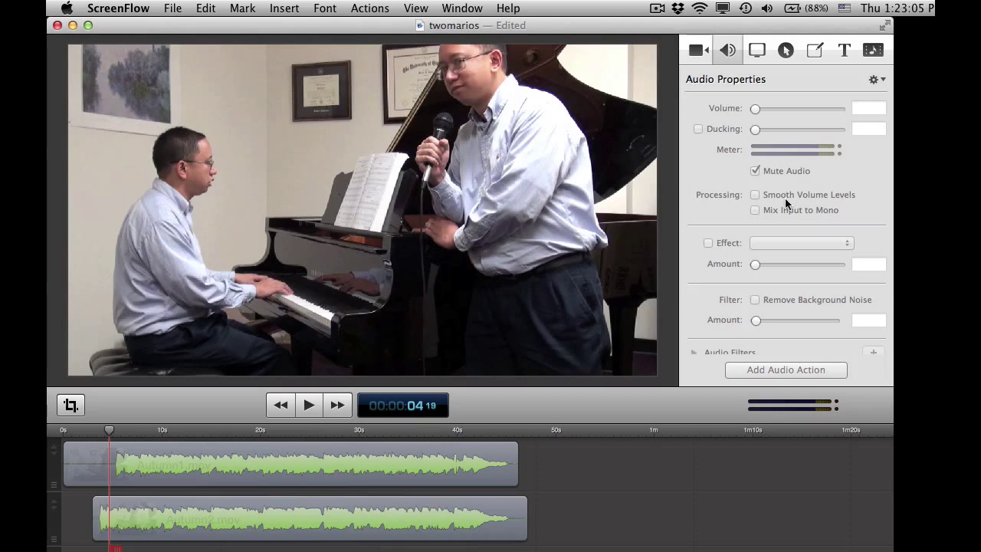
{"action": "left_click", "coordinate": [446, 448]}
{"action": "left_click_drag", "start_coordinate": [792, 108], "coordinate": [733, 112]}
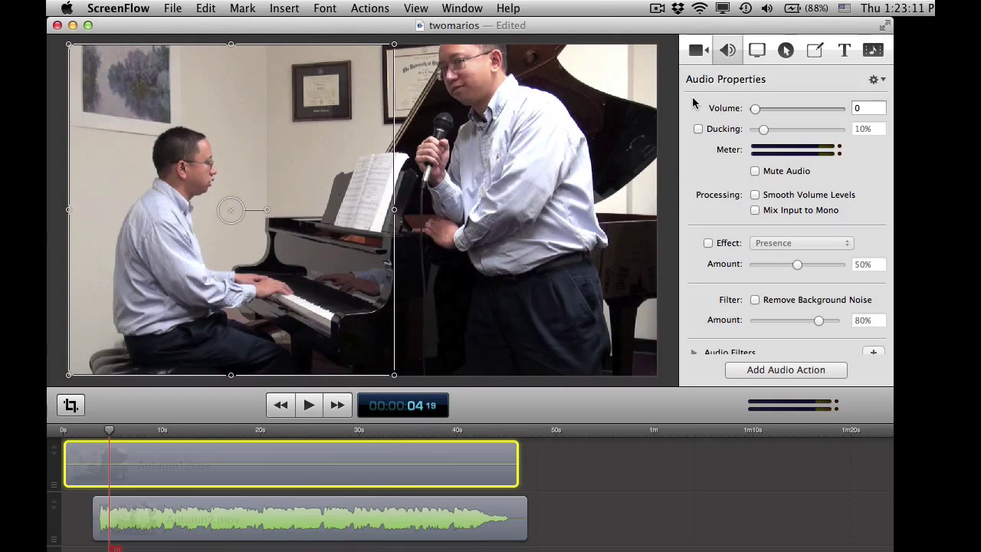
{"action": "left_click", "coordinate": [754, 172]}
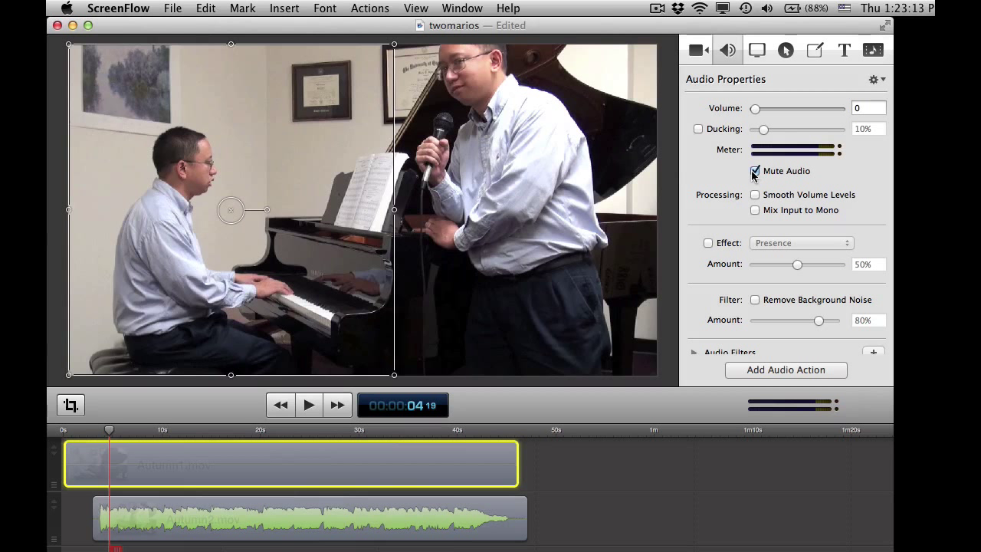
Step: Ripple delete the opening 2 seconds 28 frames of the timeline so both clips start at zero
{"action": "left_click", "coordinate": [281, 405]}
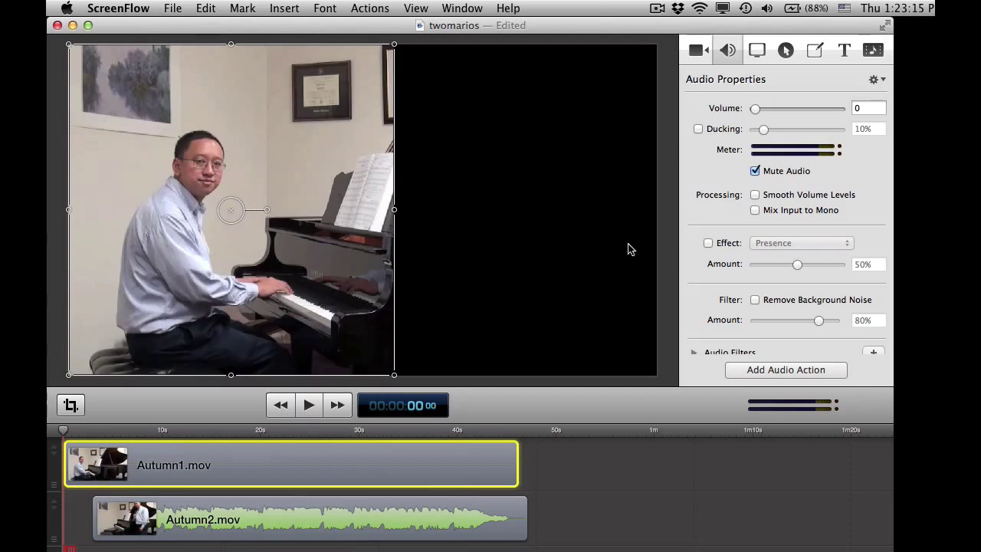
{"action": "left_click_drag", "start_coordinate": [64, 431], "coordinate": [91, 434]}
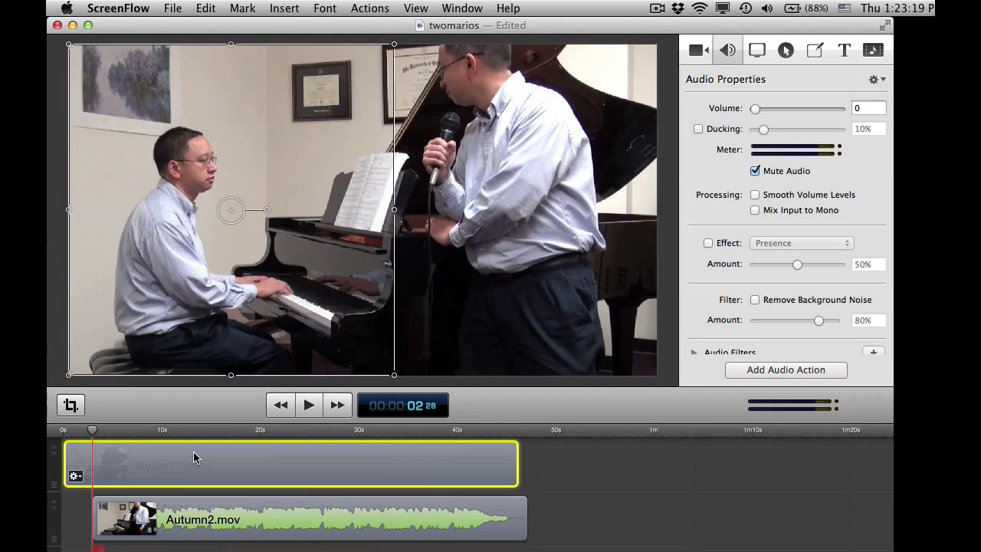
{"action": "key", "text": "o"}
{"action": "key", "text": "super+BackSpace"}
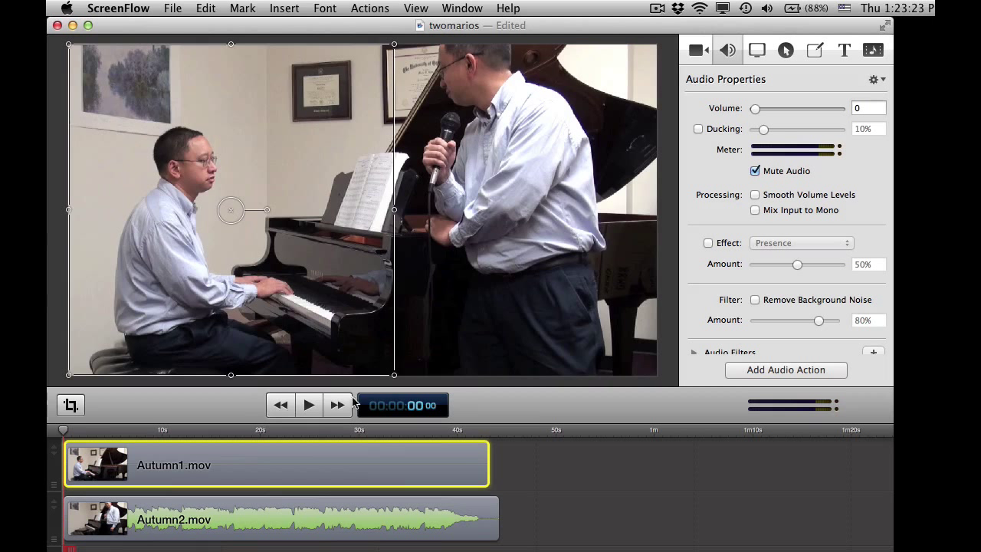
Step: Play the combined video from the start to about 16 seconds to review both performers together
{"action": "left_click", "coordinate": [667, 322]}
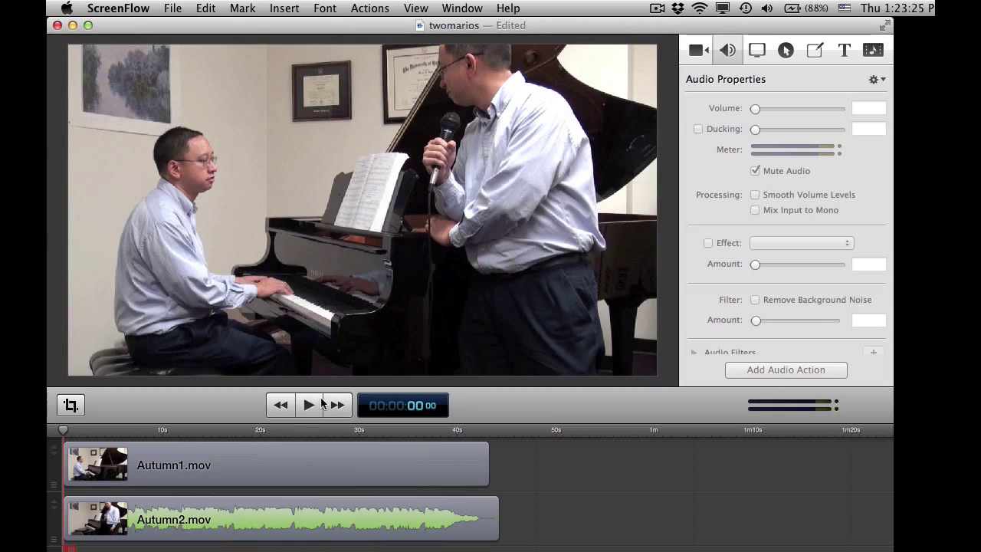
{"action": "left_click", "coordinate": [310, 405]}
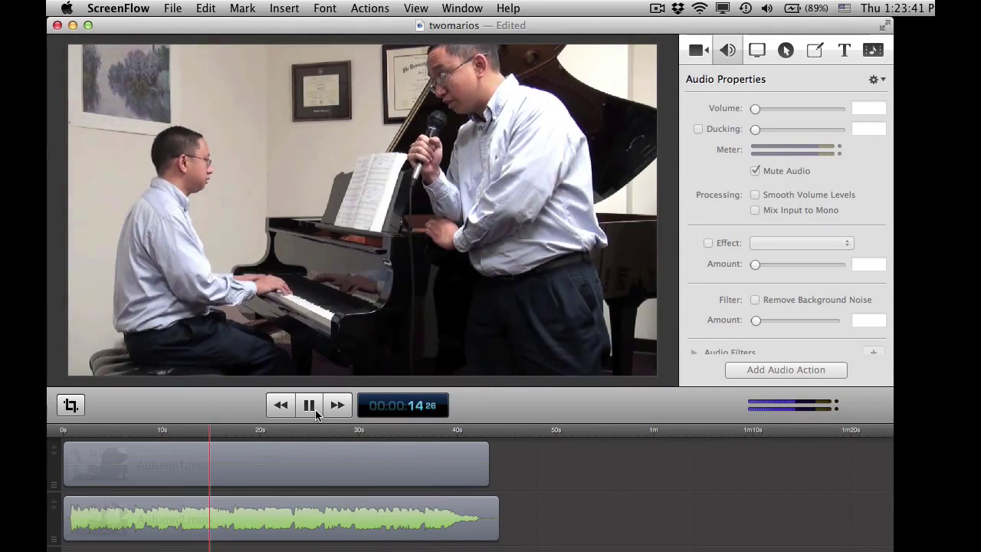
{"action": "left_click", "coordinate": [310, 405]}
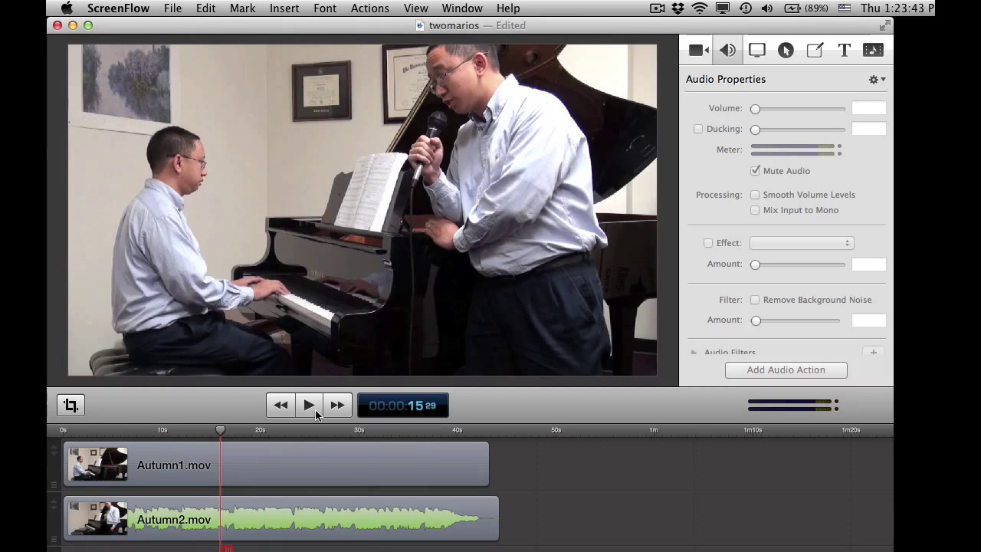